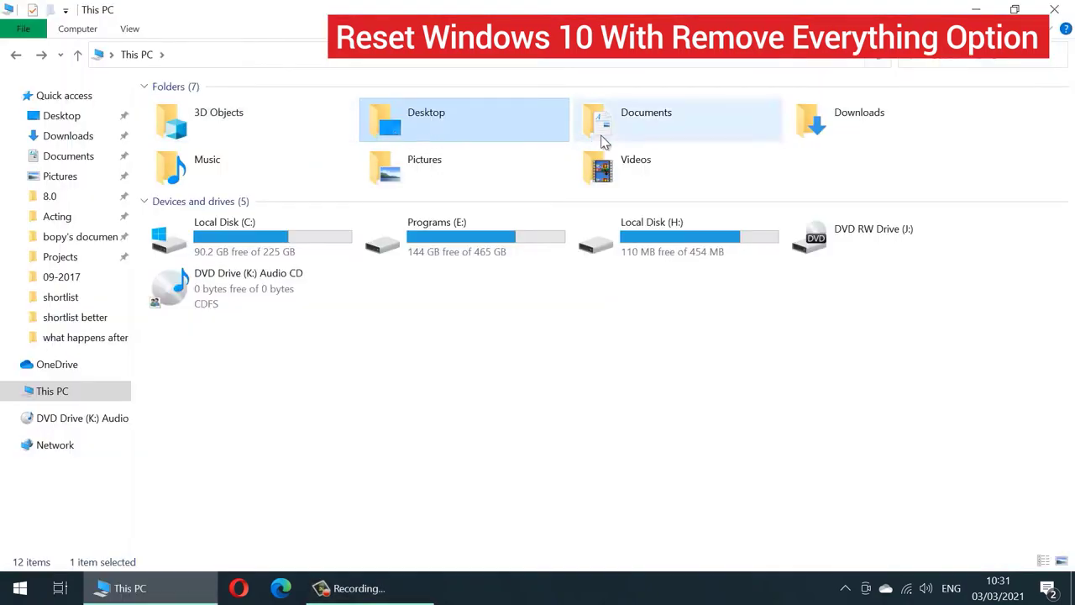
- Browse the Documents, Downloads, Videos, Music and Pictures libraries from This PC
double_click(605, 140)
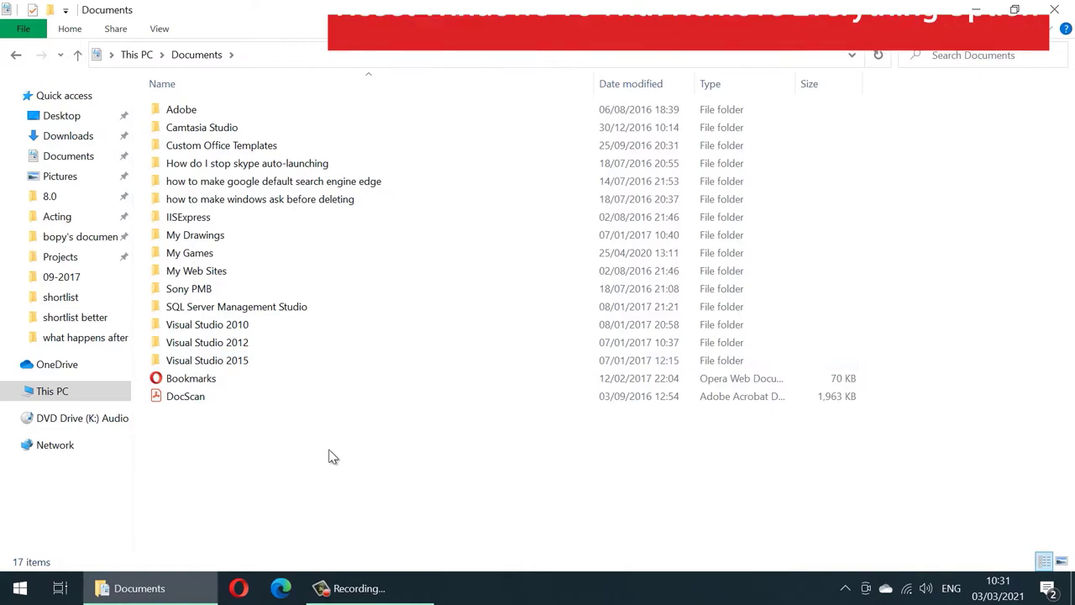
key("BackSpace")
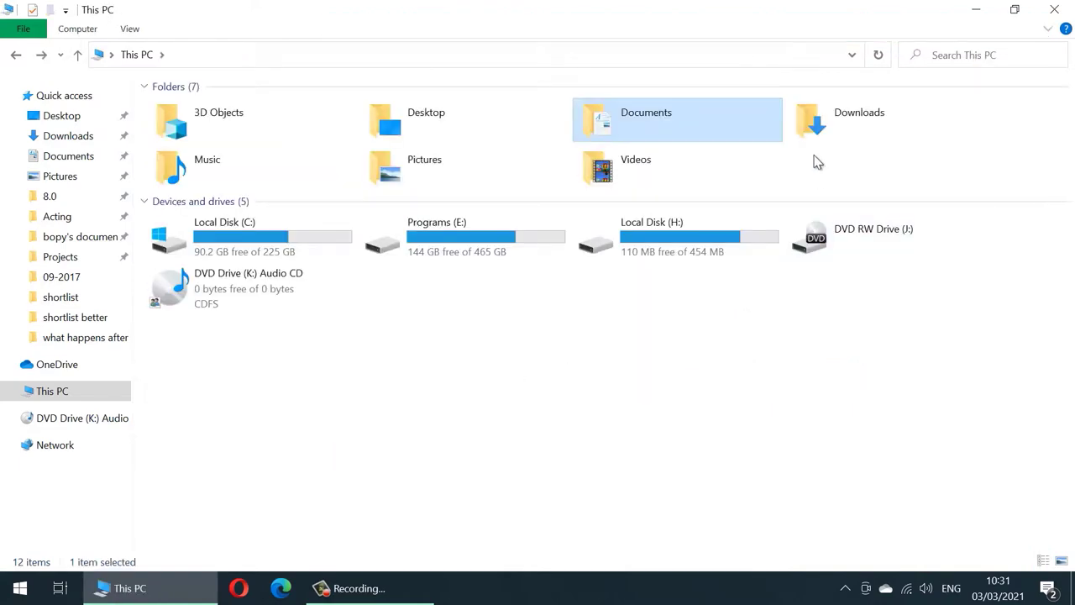
double_click(824, 132)
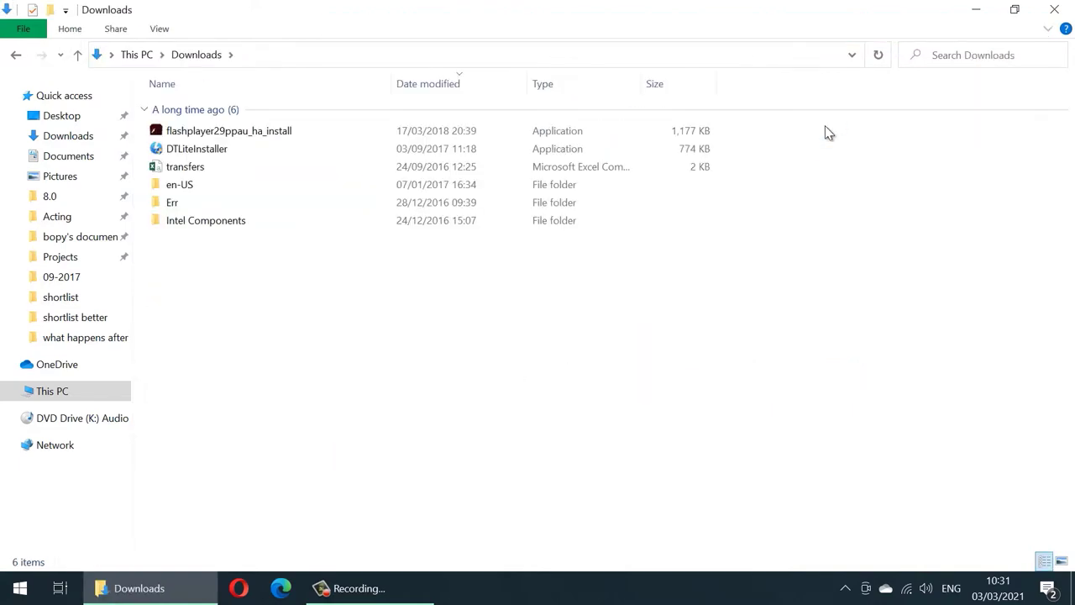
key("BackSpace")
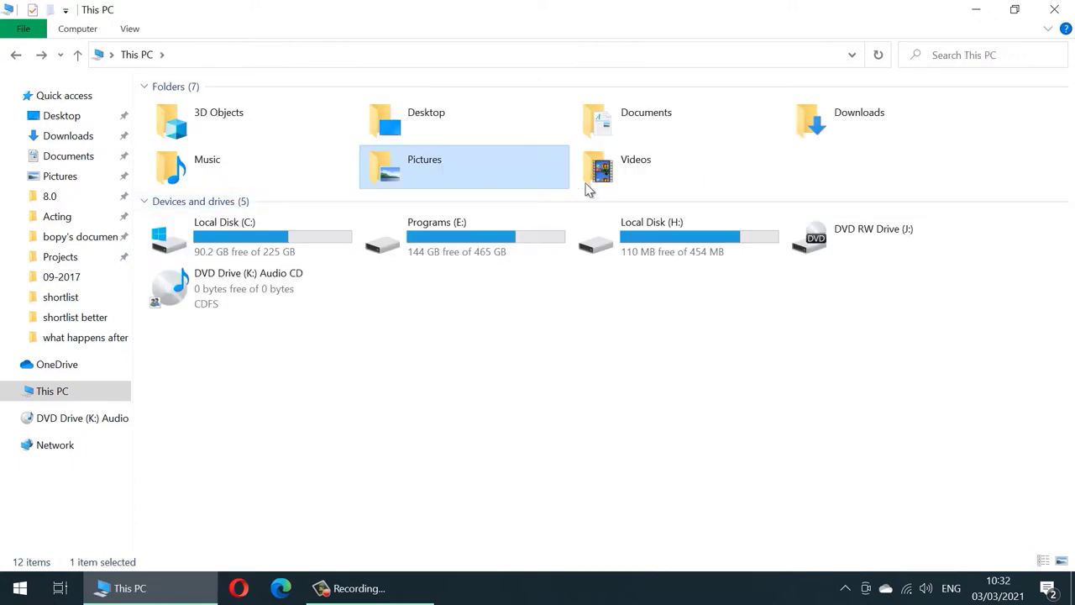
double_click(671, 183)
key("BackSpace")
double_click(283, 185)
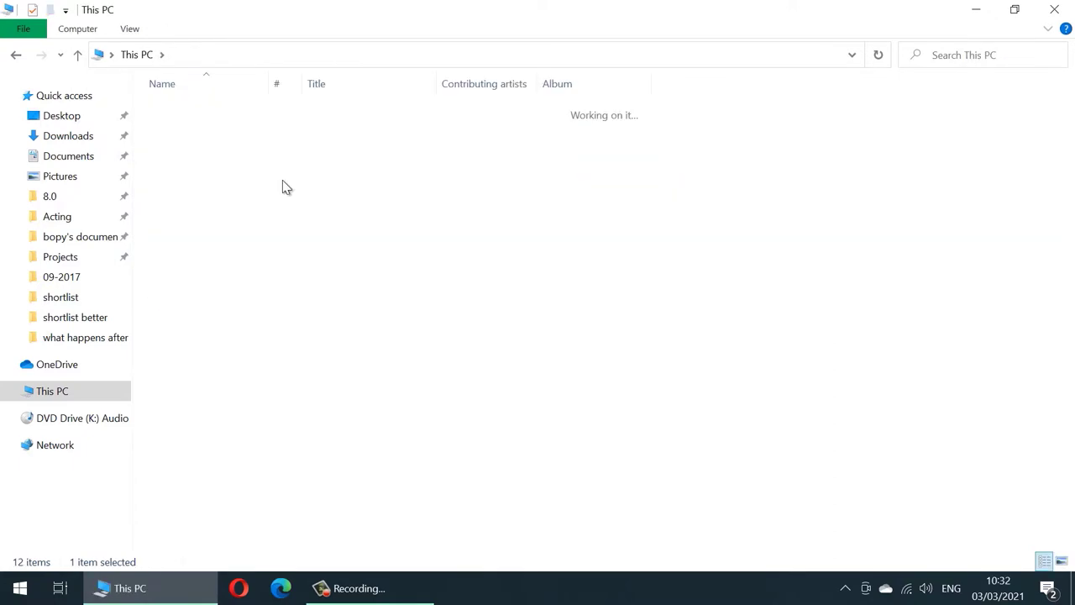
key("ctrl+v")
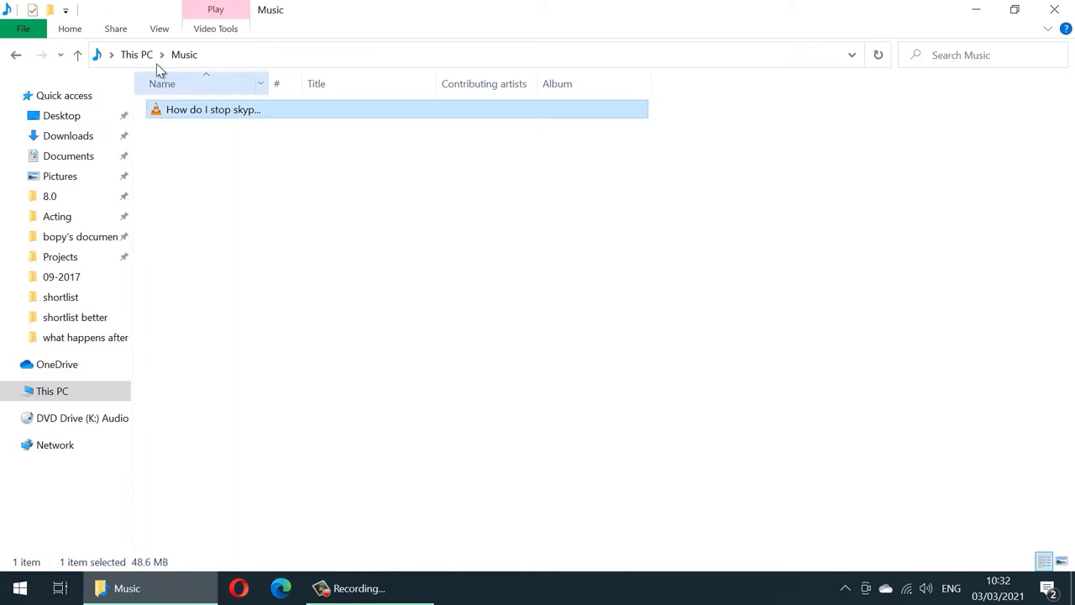
left_click(137, 55)
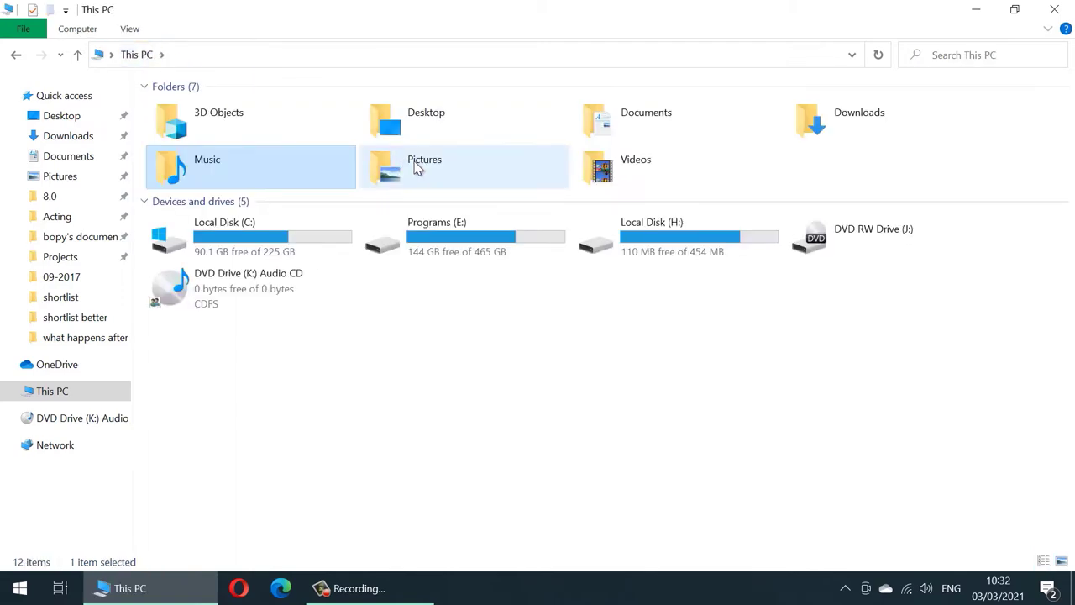
double_click(417, 167)
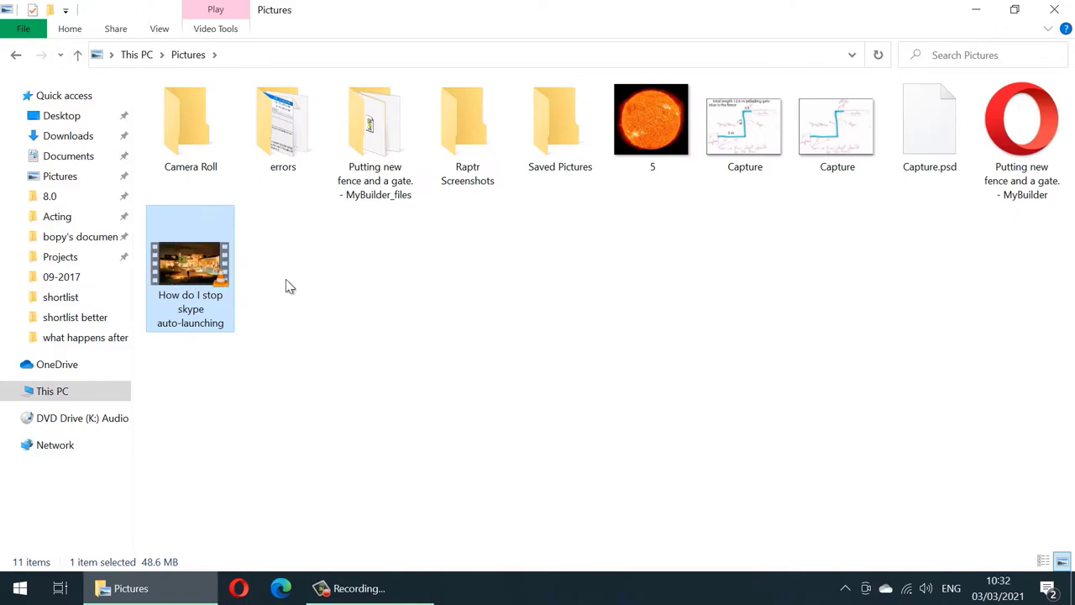
key("alt+Left")
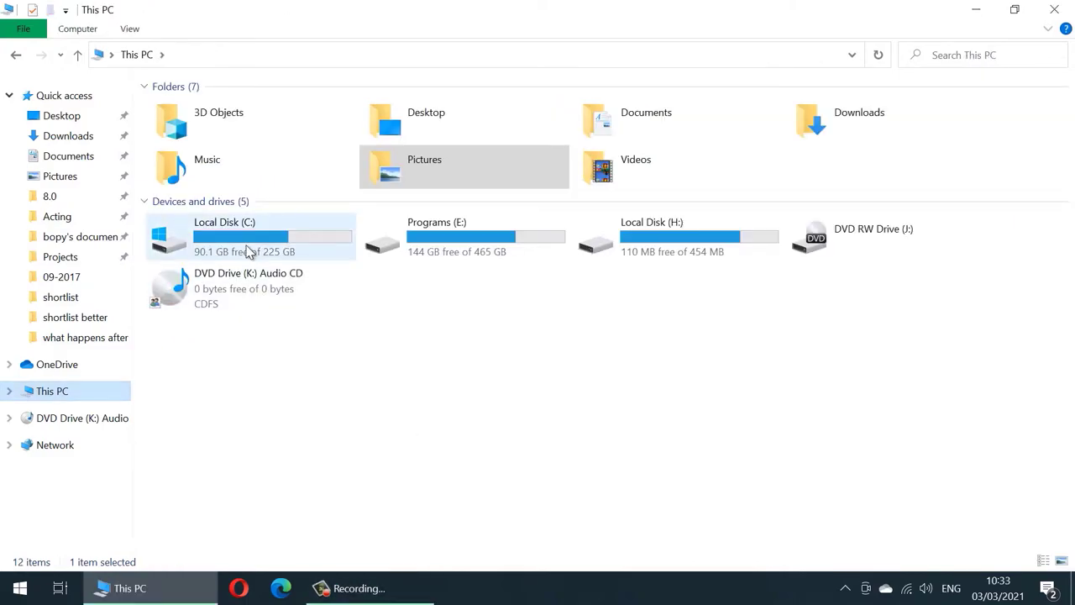
- Navigate Local Disk (C:) > Users > profile > Documents > Adobe > Premiere Pro > 8.0
left_click(248, 252)
double_click(248, 252)
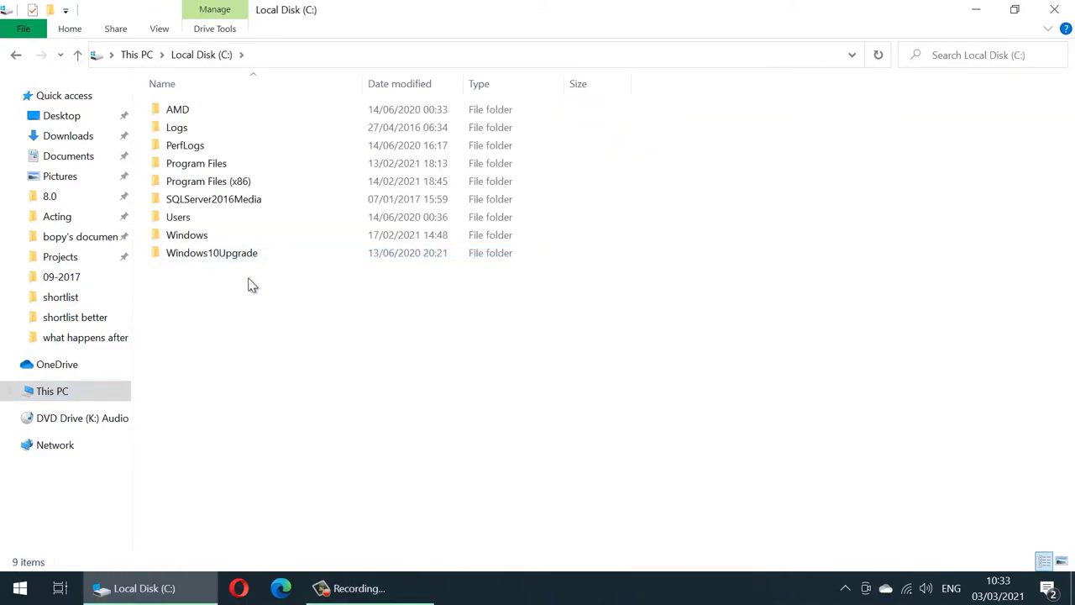
double_click(198, 220)
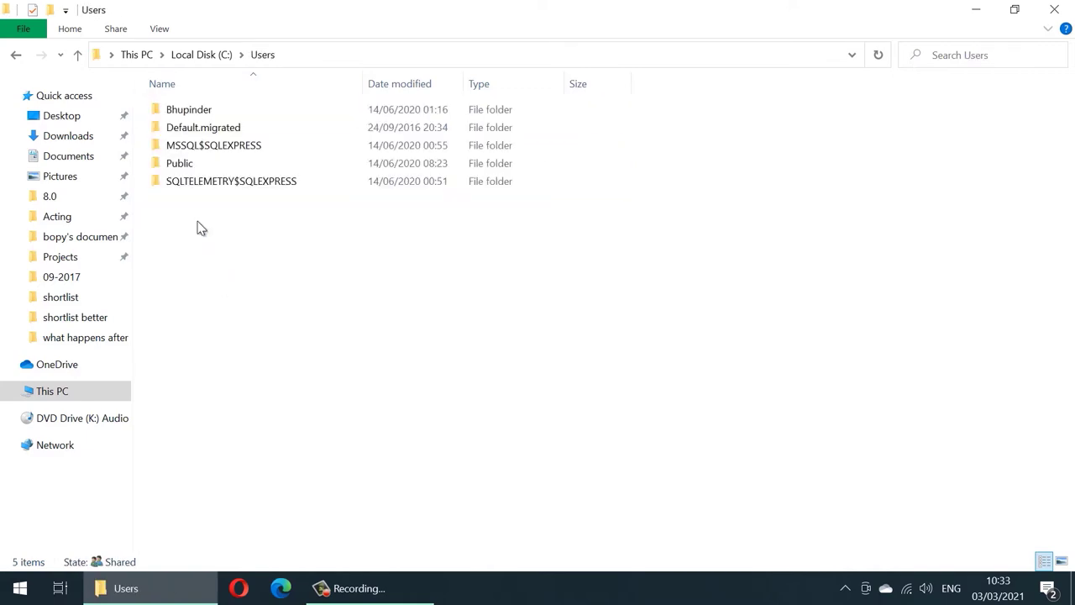
double_click(210, 115)
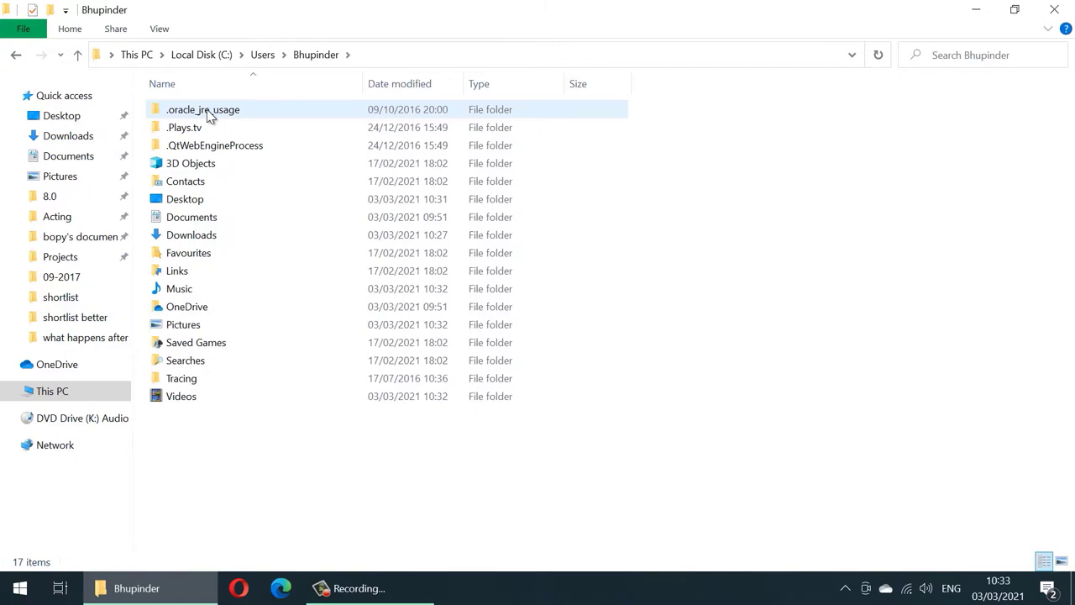
double_click(214, 220)
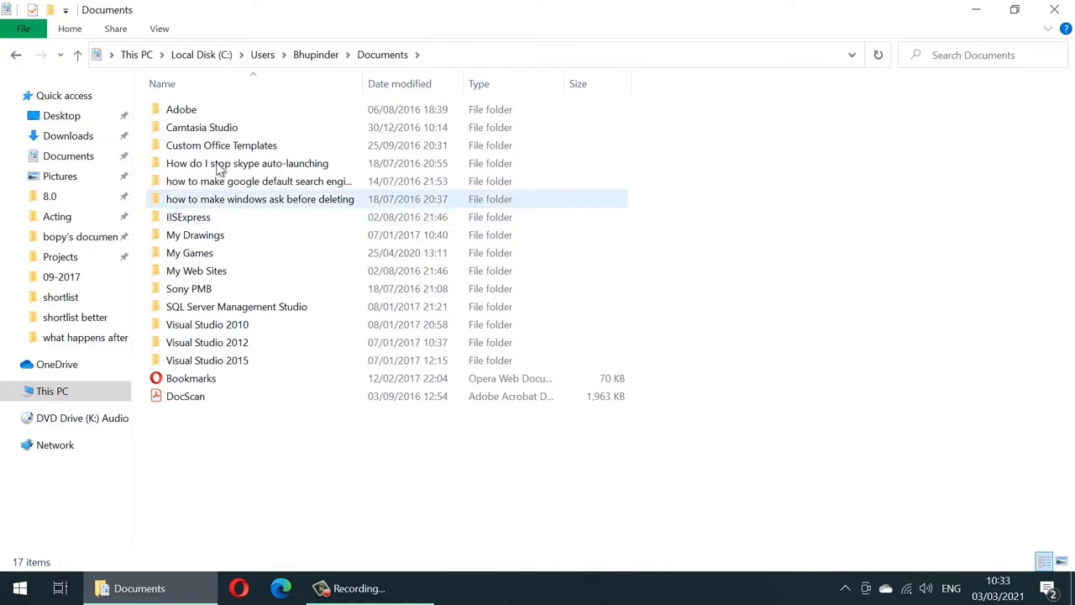
double_click(209, 115)
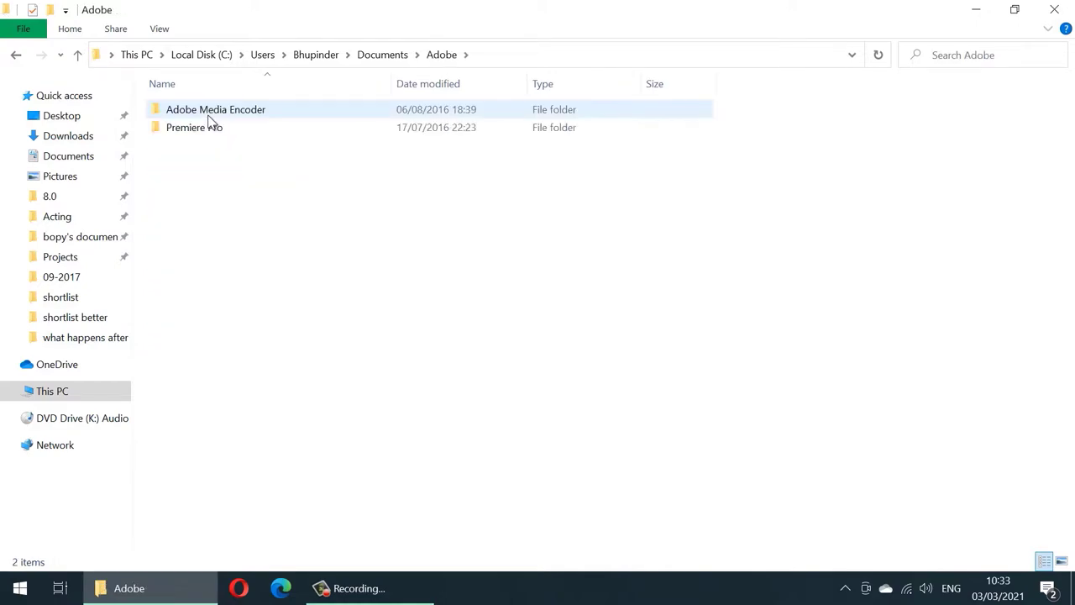
double_click(212, 130)
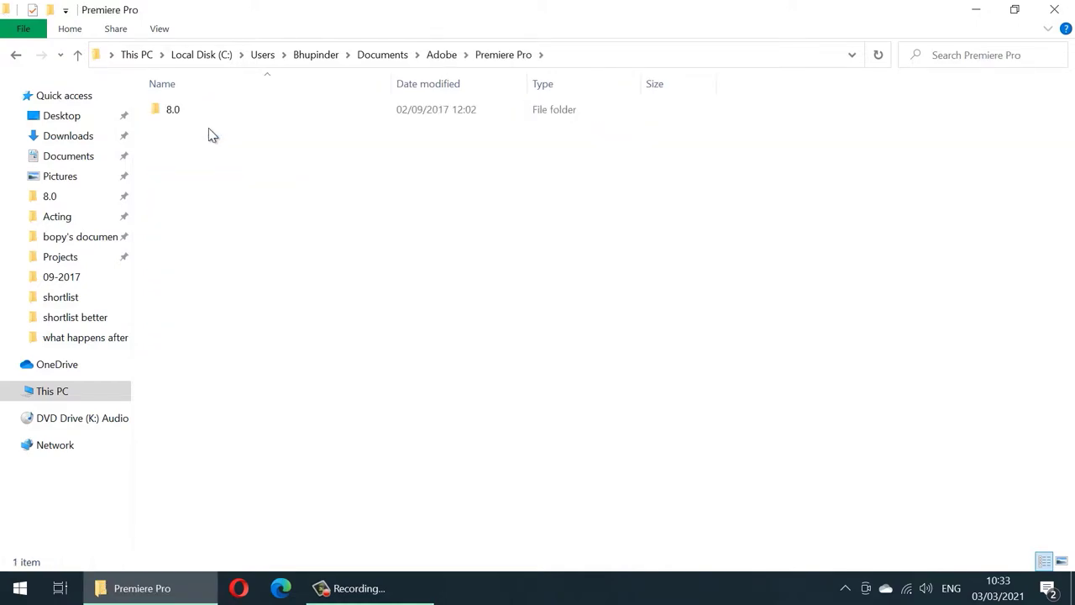
double_click(185, 112)
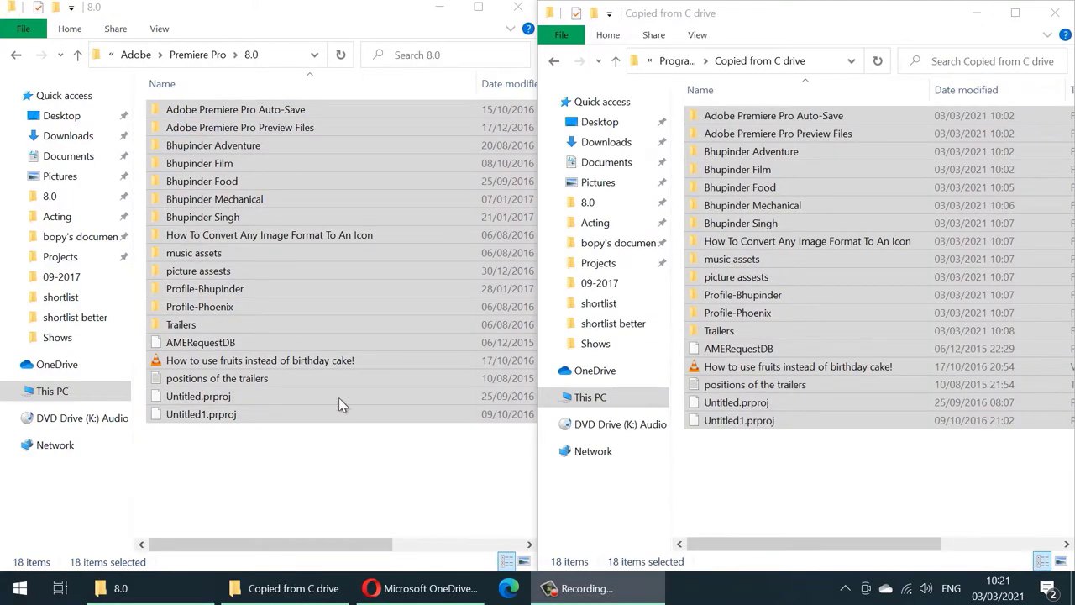
- Compare the original 8.0 files with the E: backup and check both total 20.2 GB
left_click(278, 57)
left_click(806, 62)
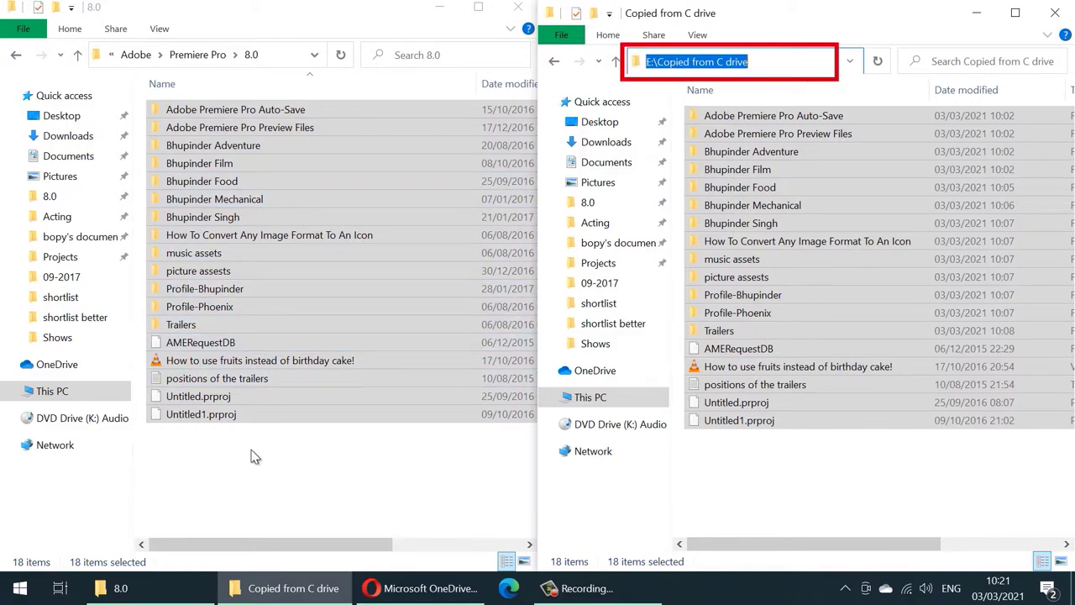
left_click(220, 414)
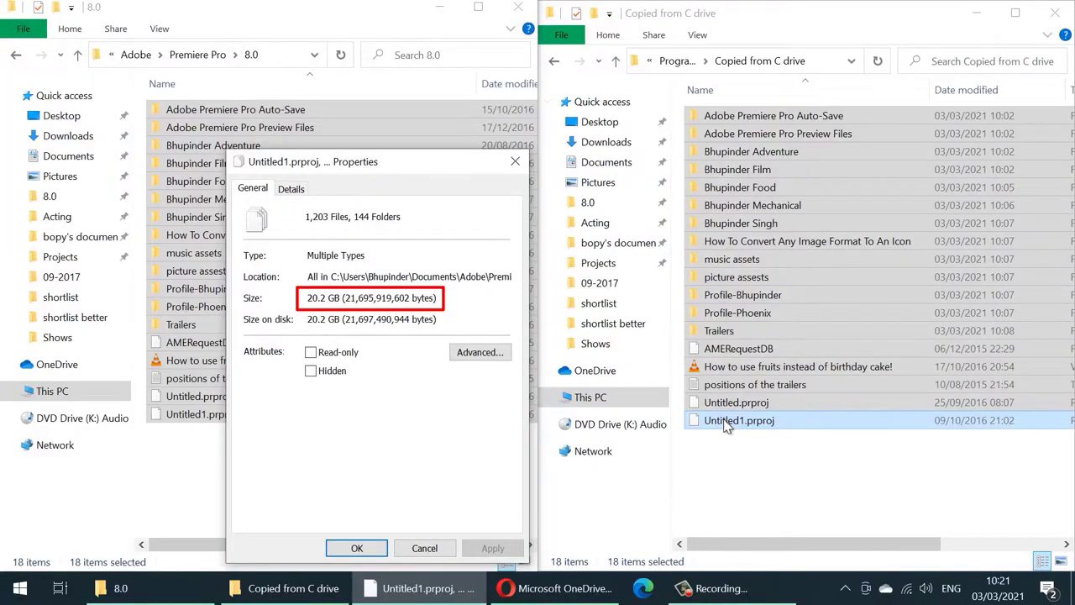
left_click(724, 420)
right_click(724, 420)
left_click(746, 408)
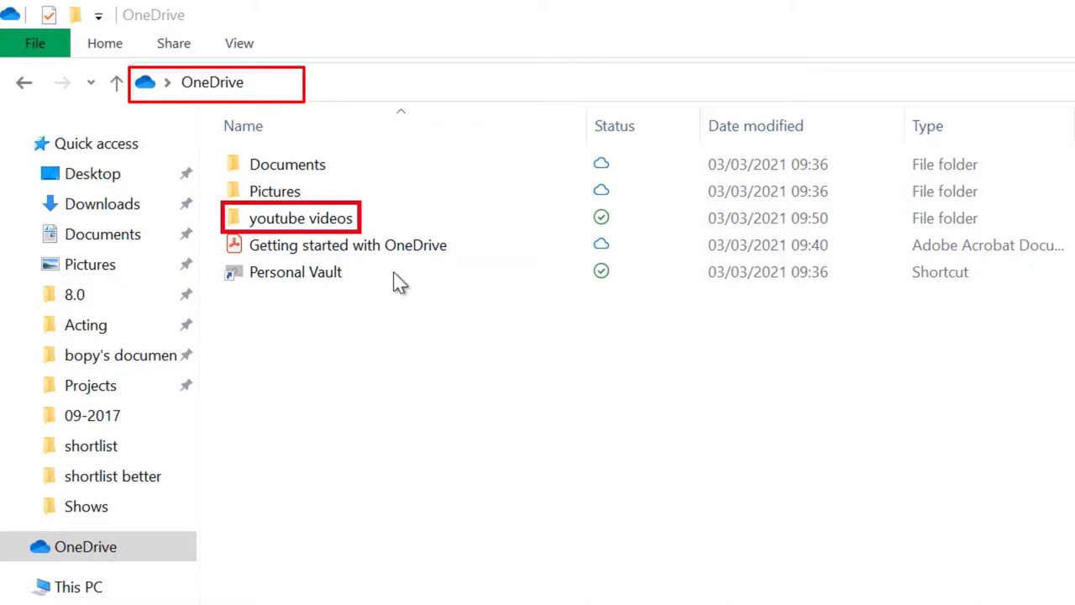
- Open the OneDrive youtube videos folder to see its three synced videos
double_click(354, 220)
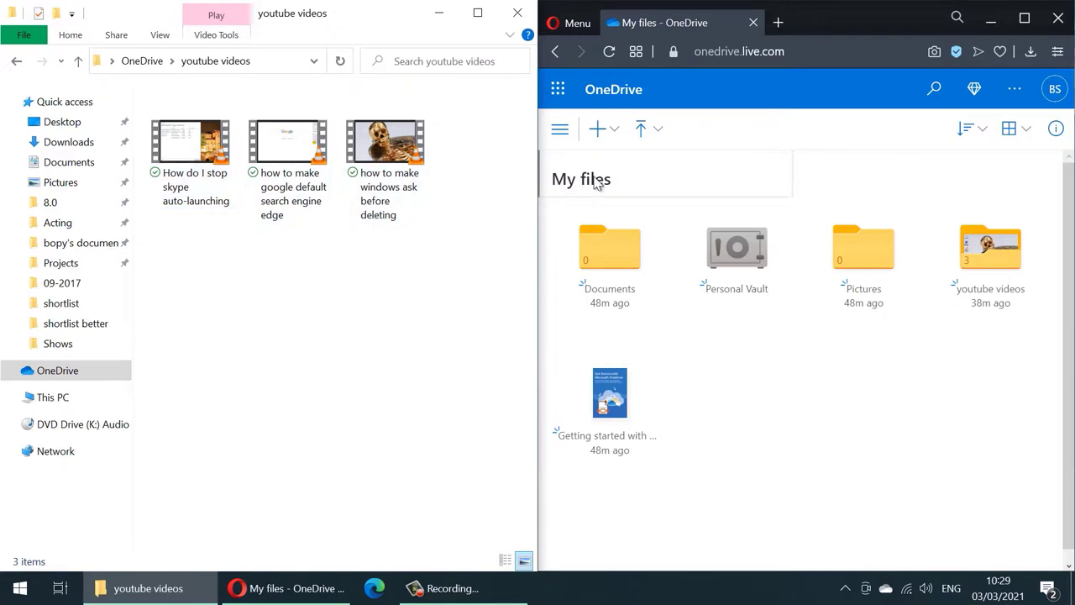
- Open the youtube videos folder on the OneDrive website to verify its videos
left_click(984, 277)
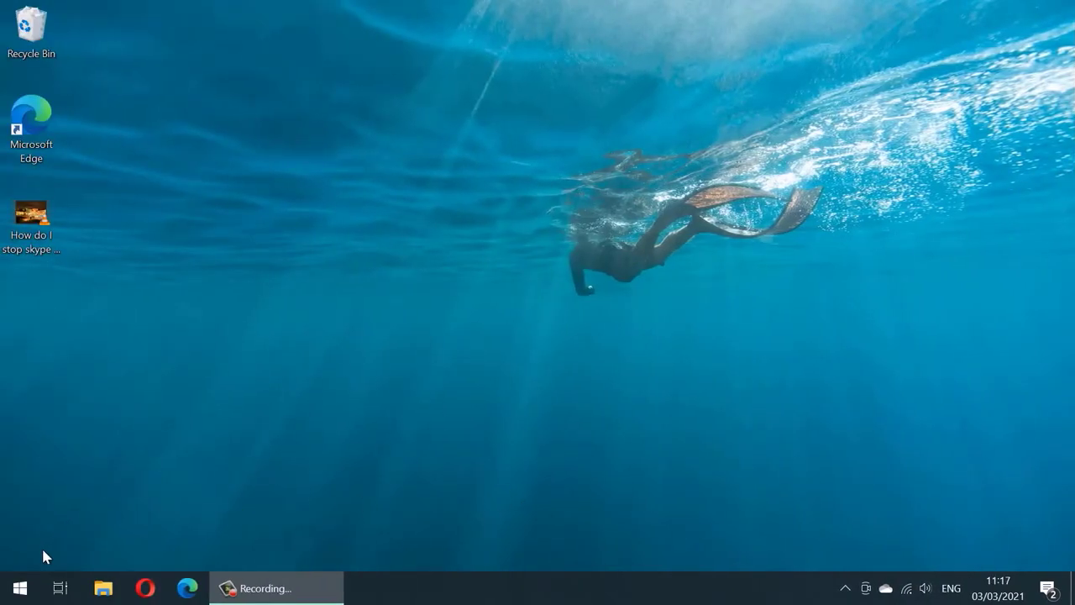
- Set the screen turn-off and sleep timeouts to Never in System > Power & sleep
left_click(20, 587)
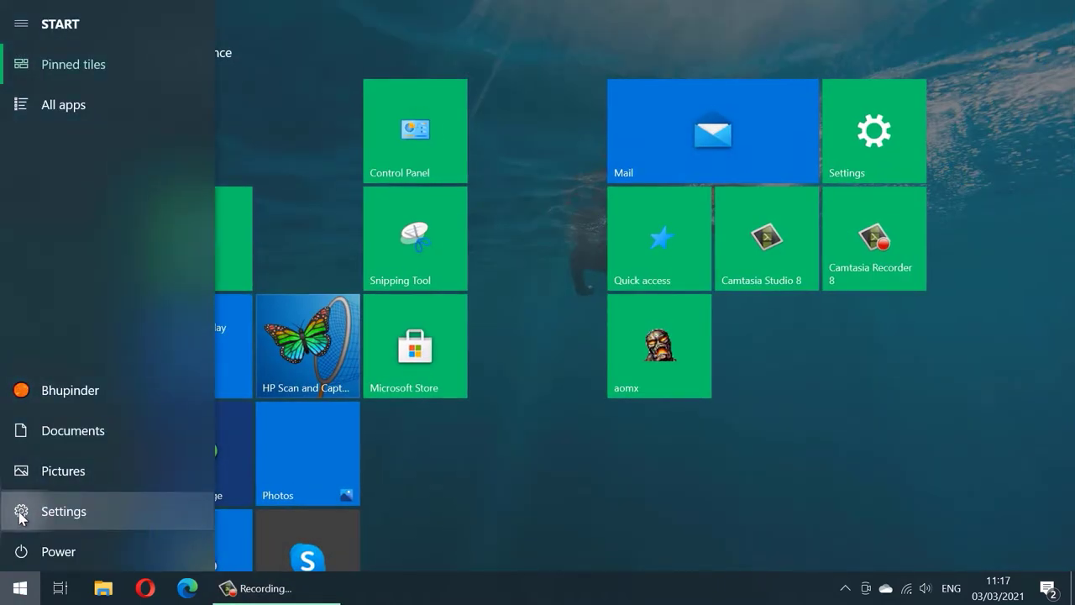
left_click(21, 514)
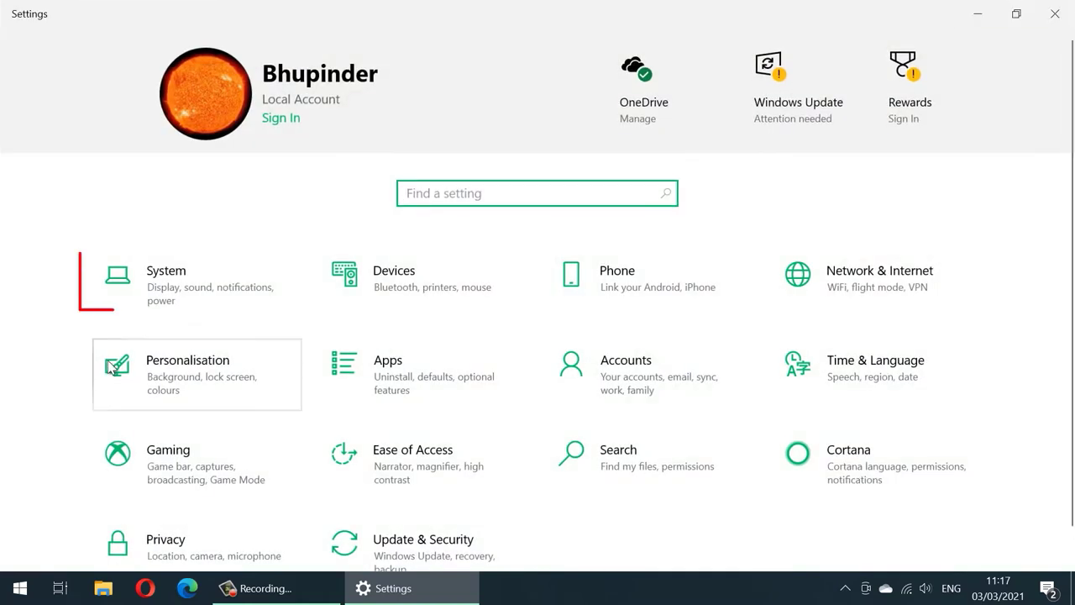
left_click(175, 309)
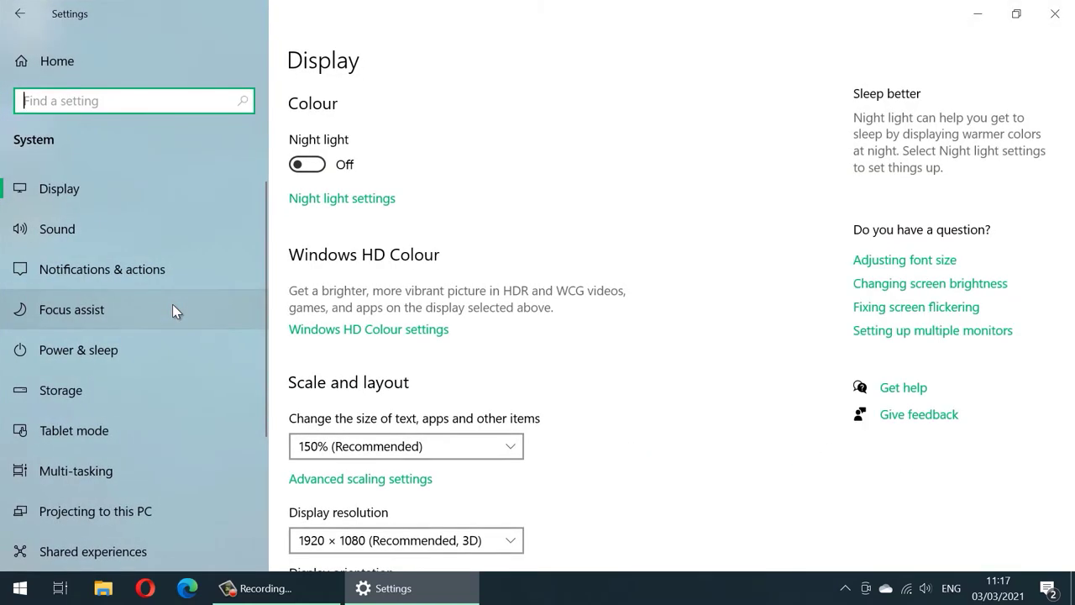
left_click(98, 355)
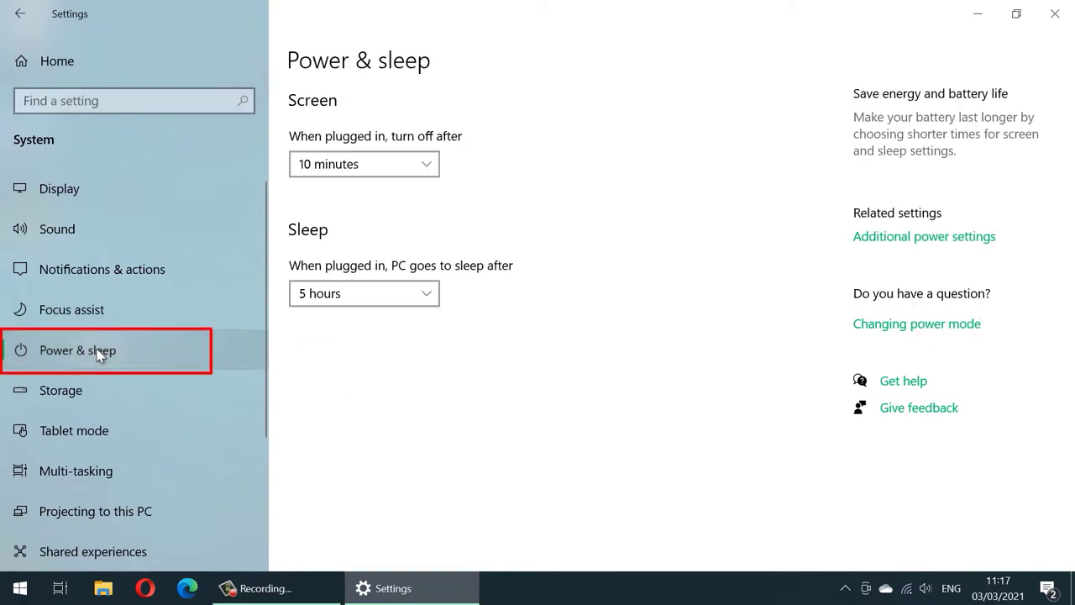
left_click(389, 165)
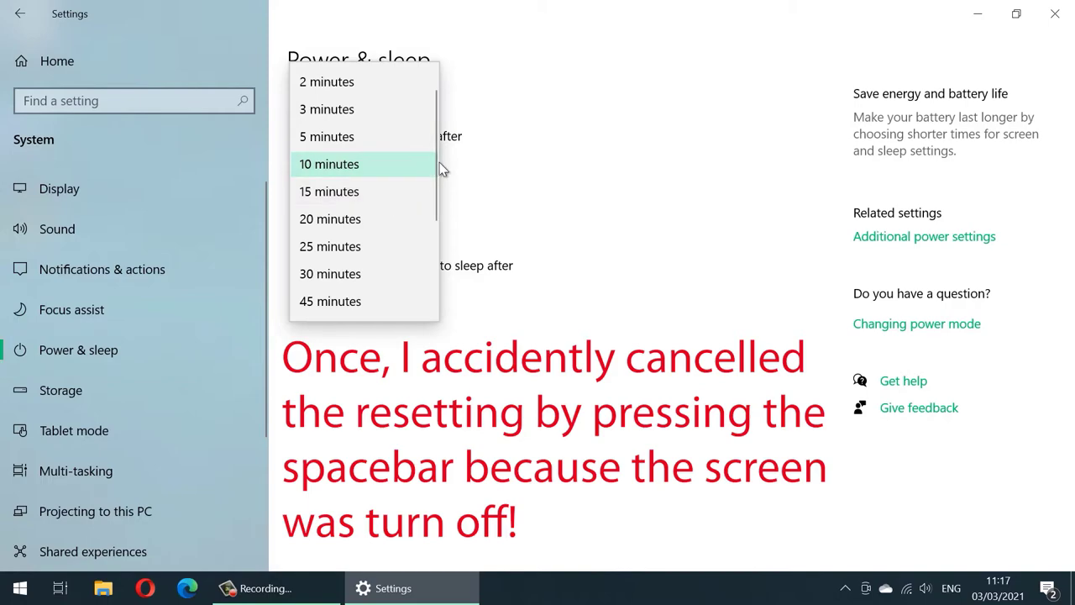
left_click_drag(437, 161, 373, 301)
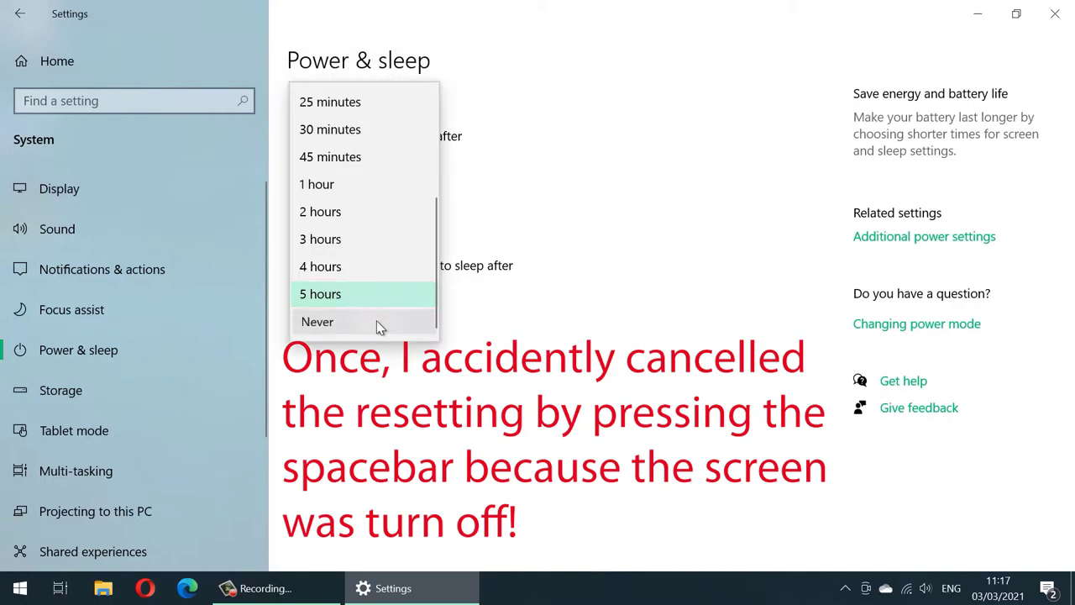
left_click(376, 322)
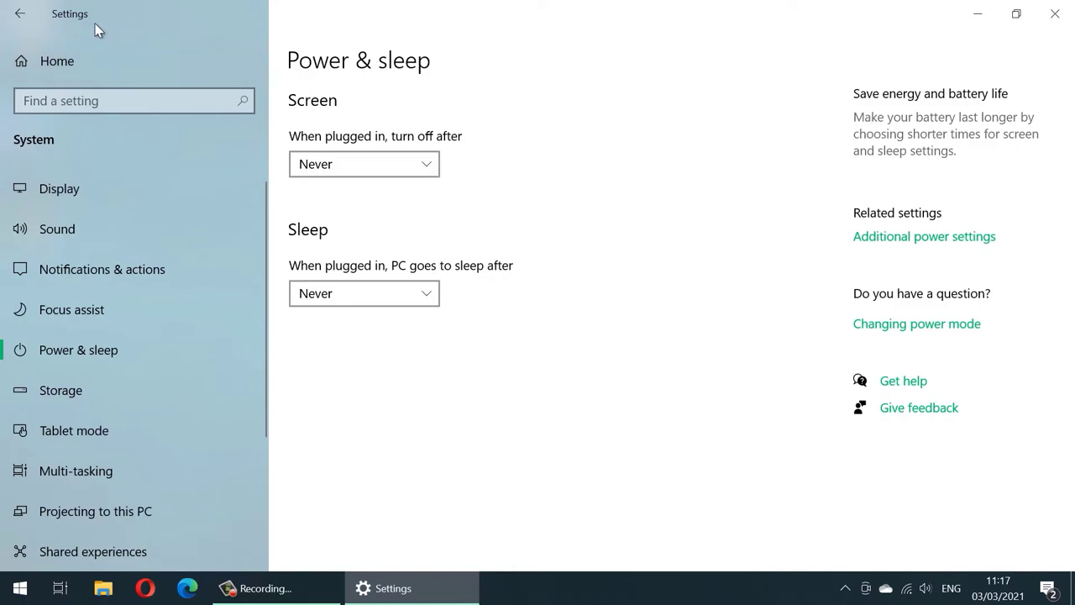
- Start Reset this PC from Update & Security > Recovery
left_click(22, 15)
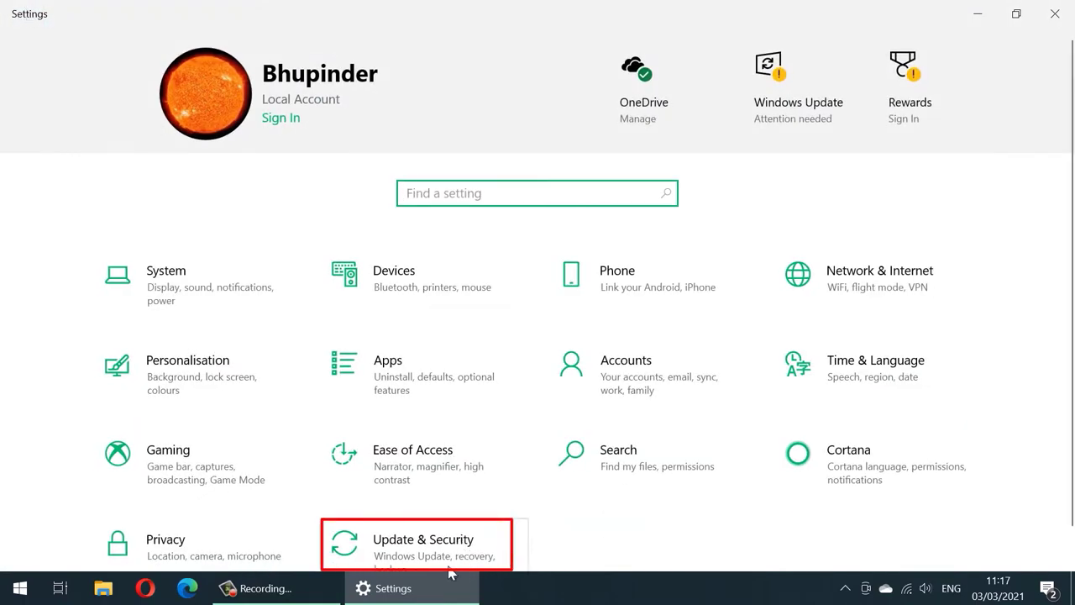
left_click(427, 552)
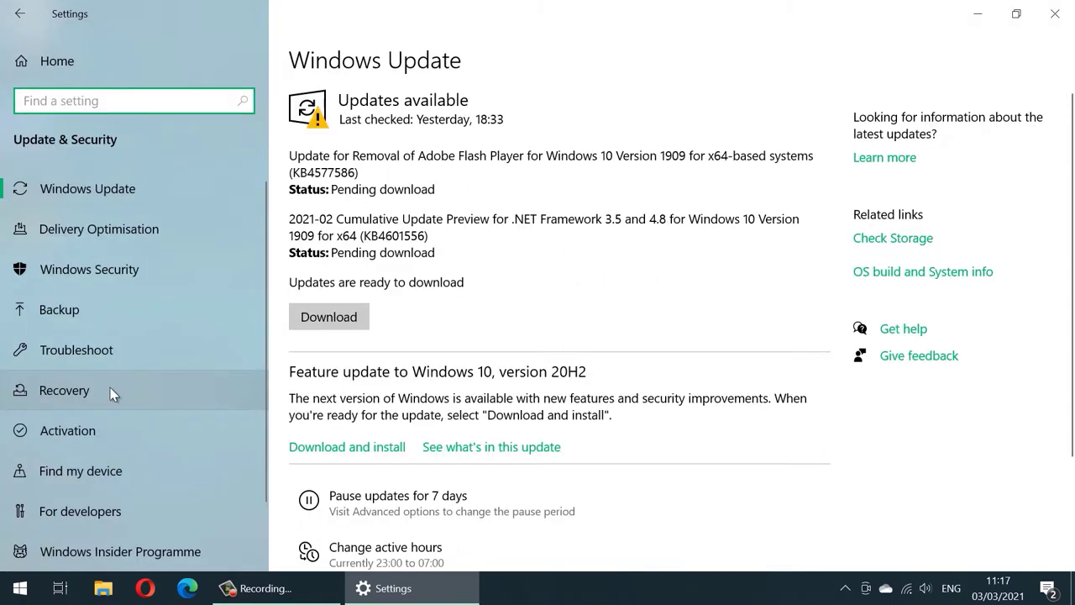
left_click(55, 393)
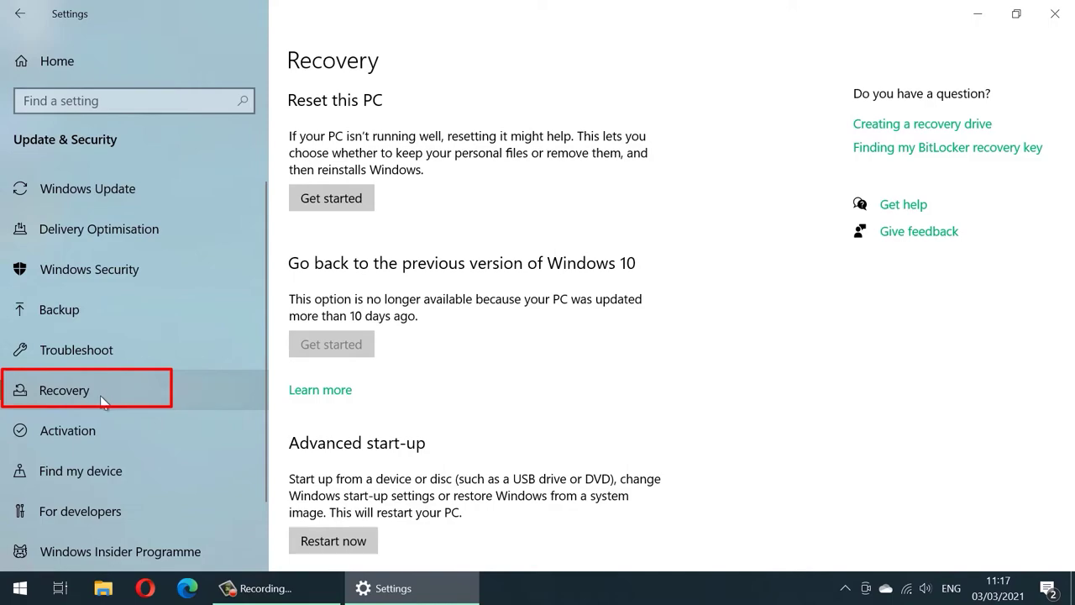
left_click(342, 198)
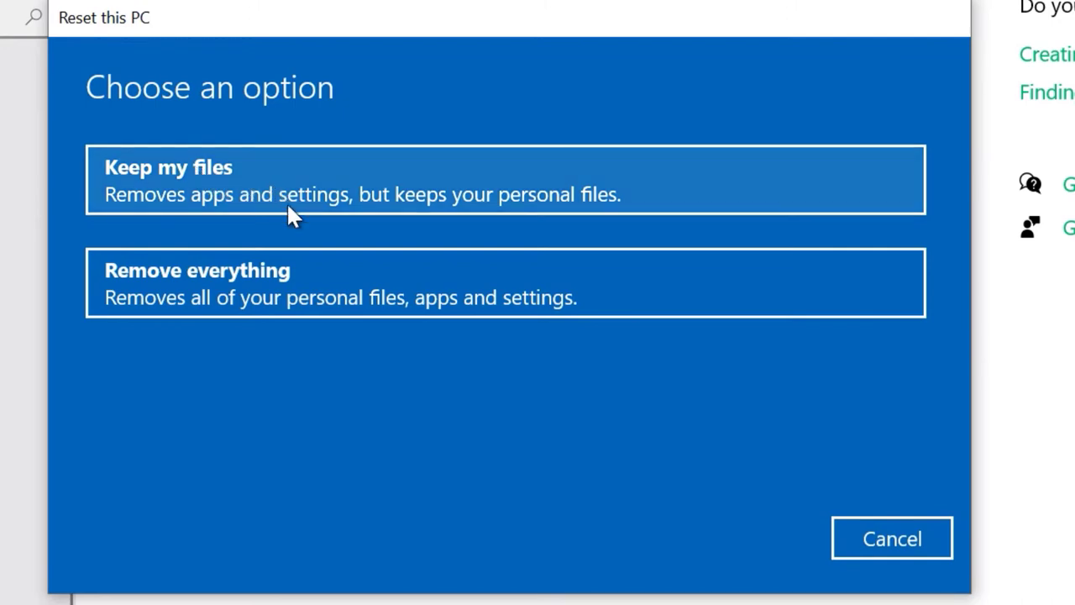
left_click(321, 210)
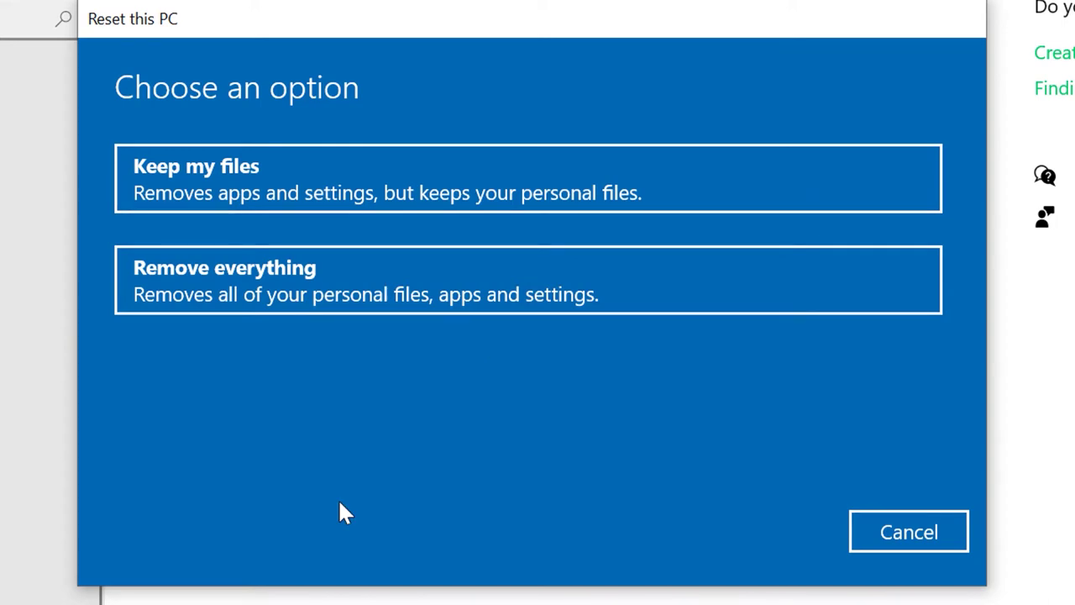
- Choose Remove everything, keep the default erasure settings, and reach Ready to reset
left_click(313, 279)
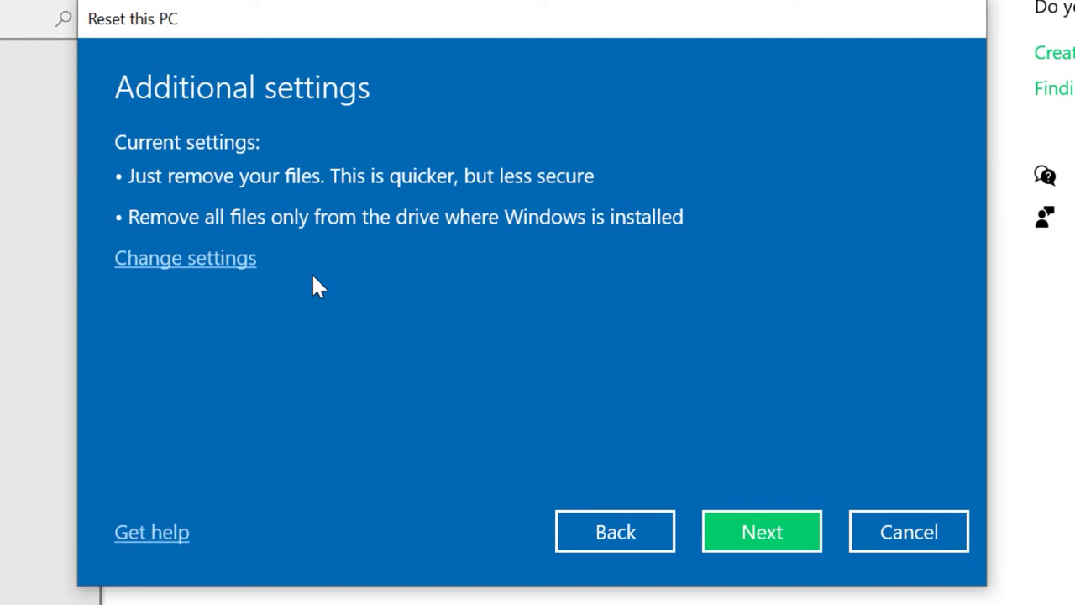
left_click(240, 267)
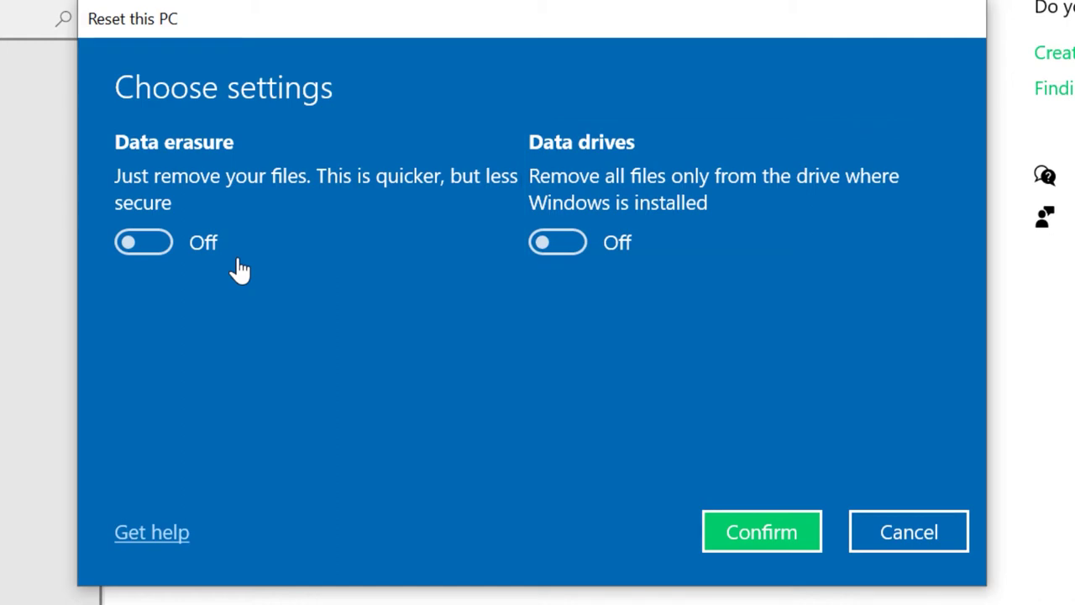
left_click(768, 540)
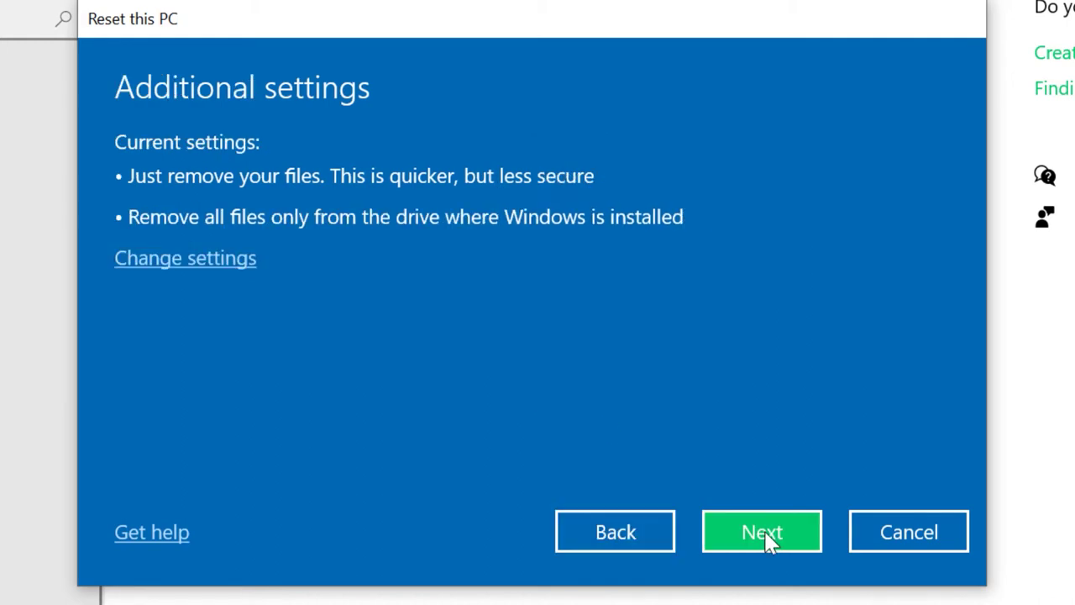
left_click(763, 535)
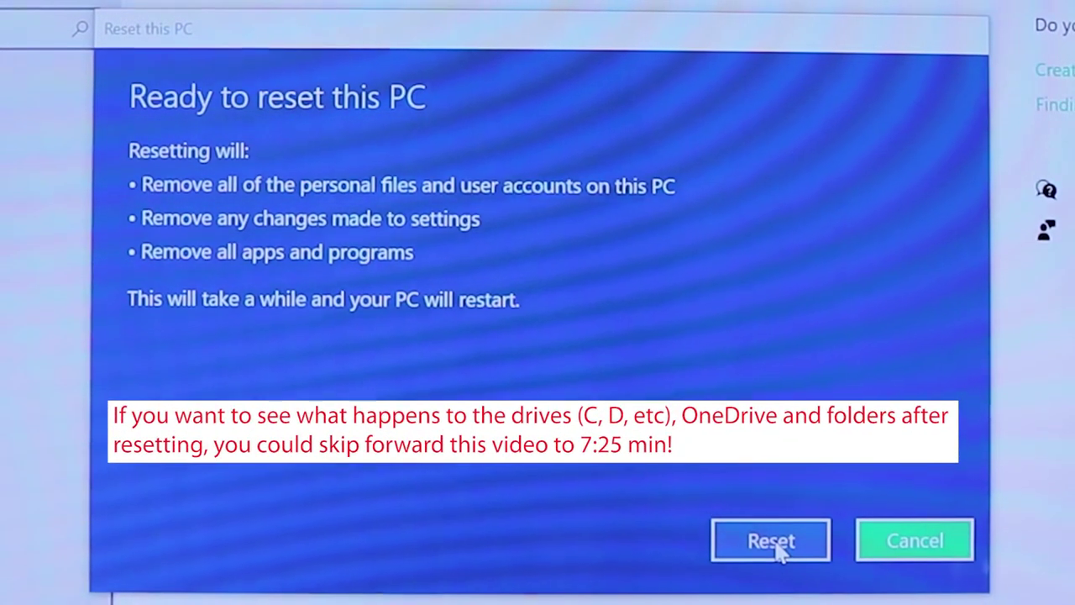
- Reset the PC, then choose English (United Kingdom), UK region and UK keyboard
left_click(774, 540)
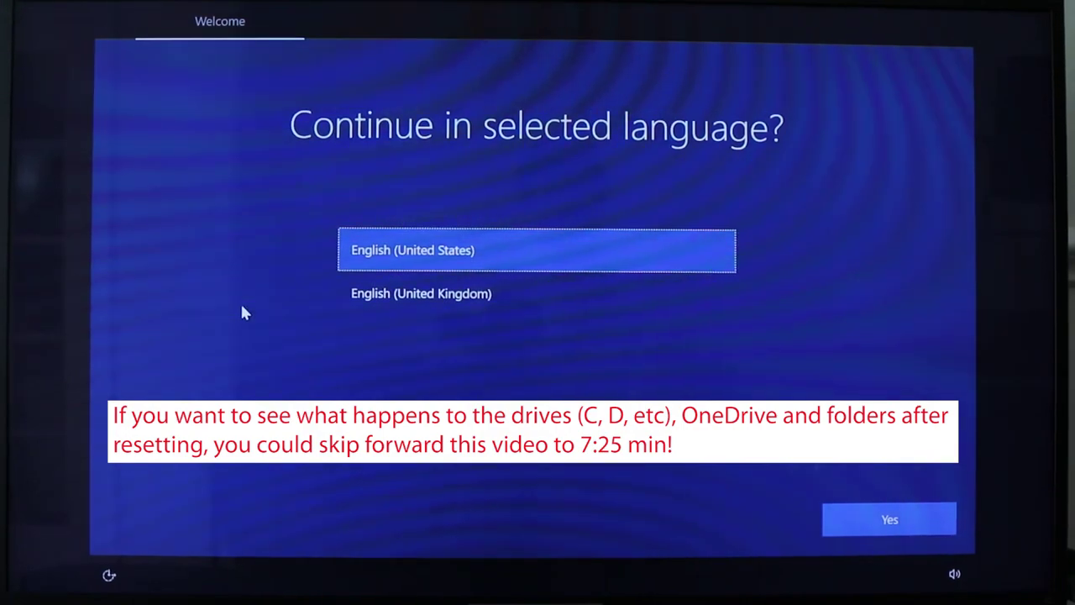
left_click(427, 293)
left_click(907, 521)
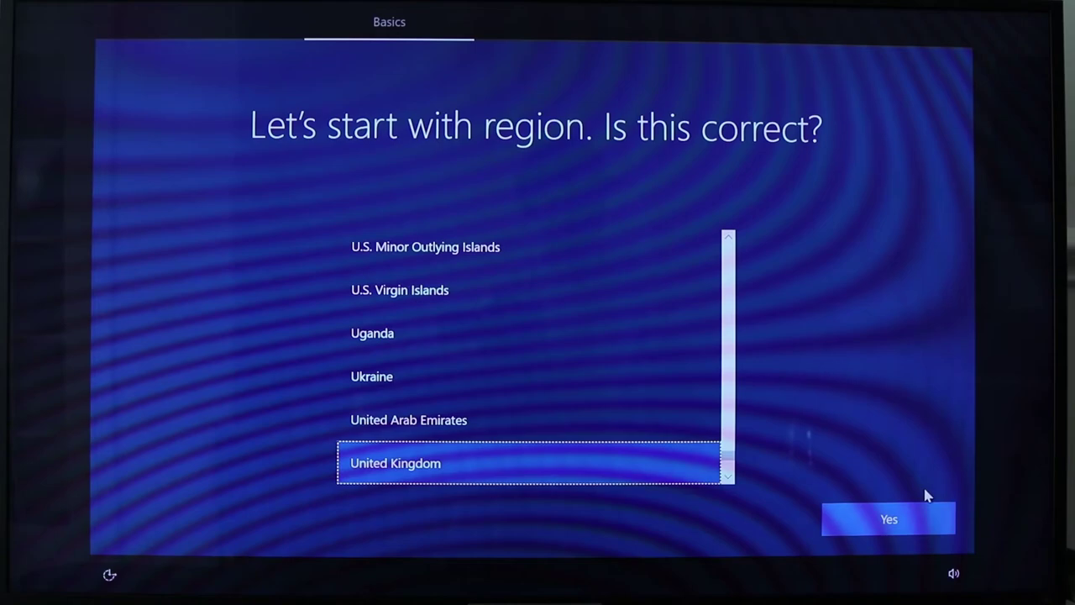
left_click(872, 527)
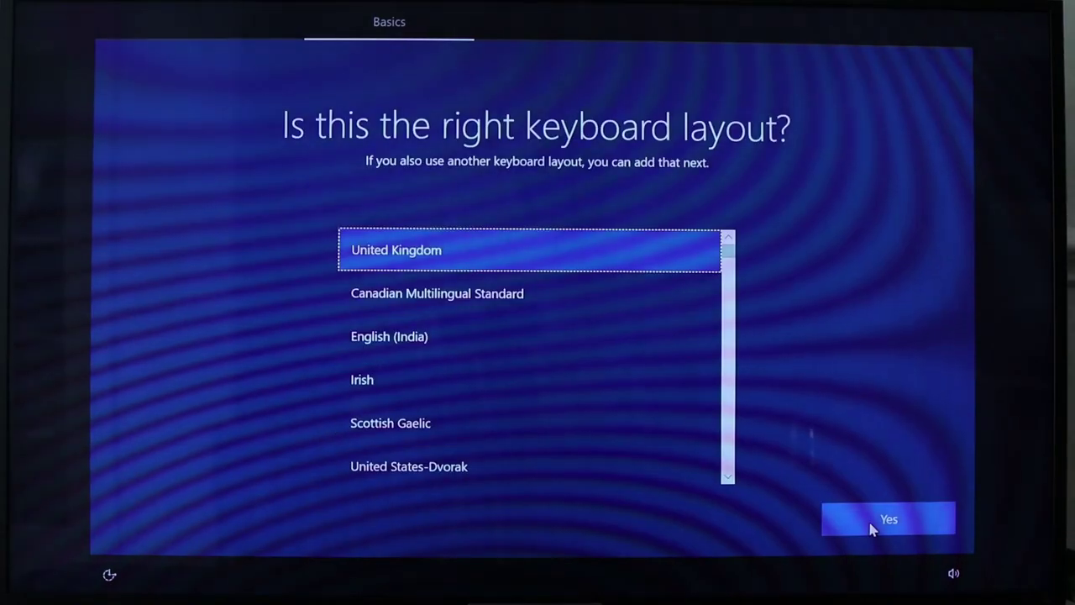
left_click(873, 525)
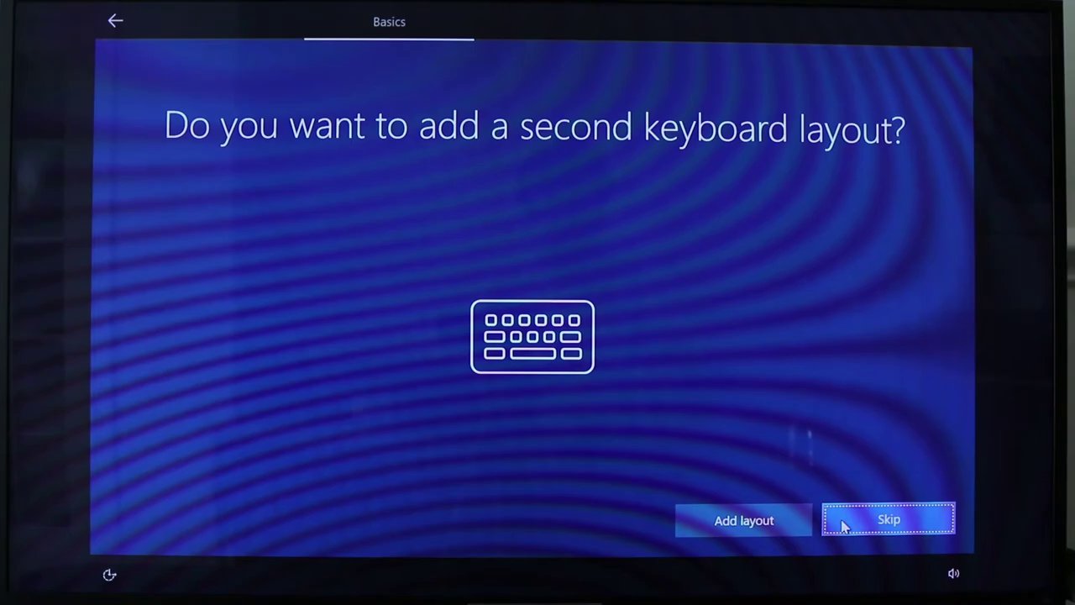
- Skip the second keyboard layout and join the Wi-Fi network with its security key
left_click(844, 525)
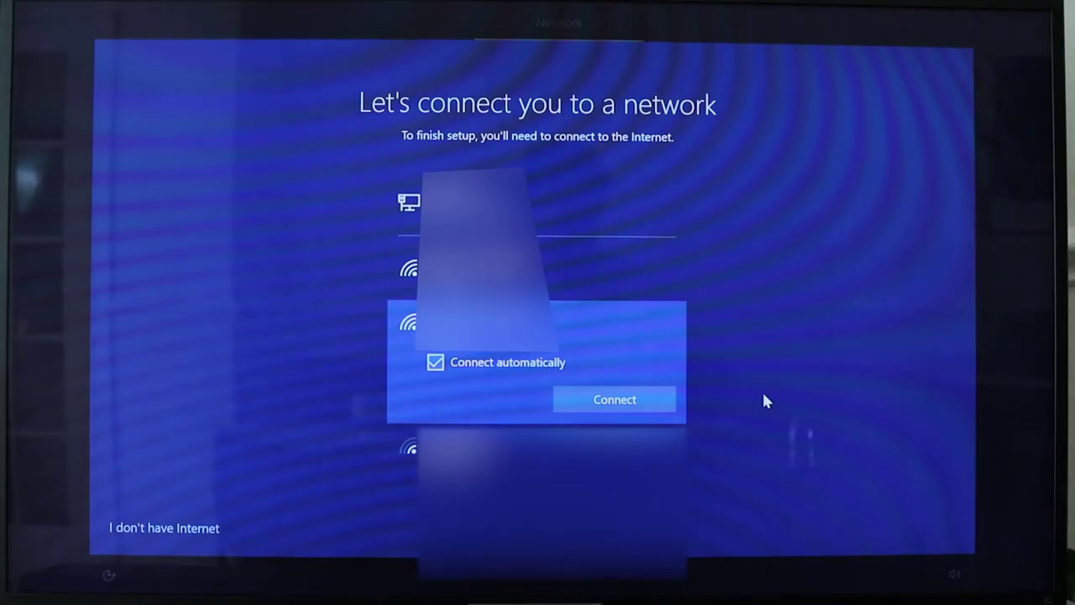
left_click(629, 405)
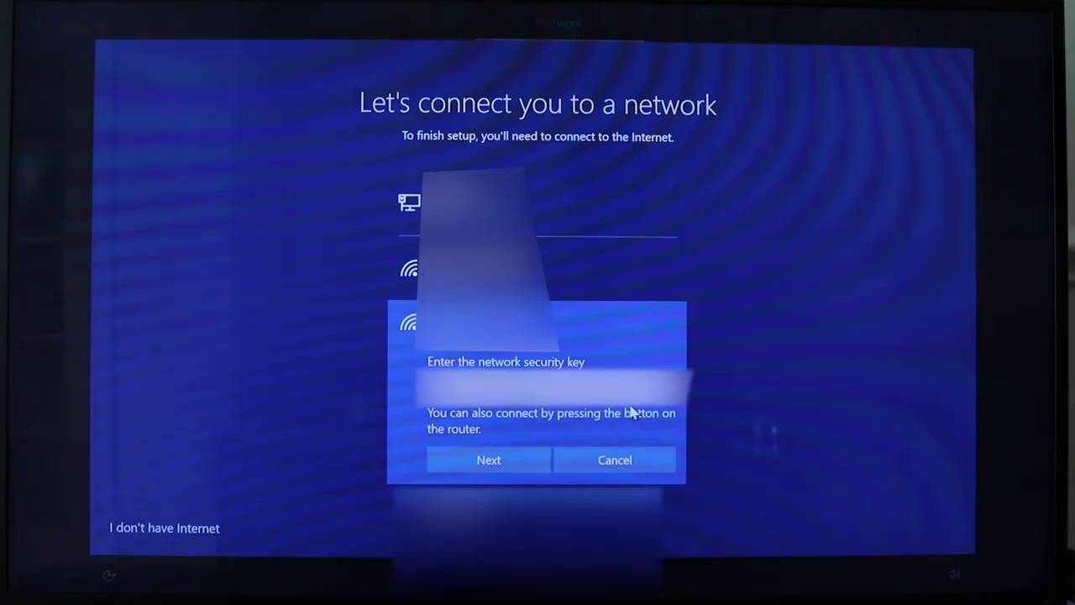
left_click(499, 462)
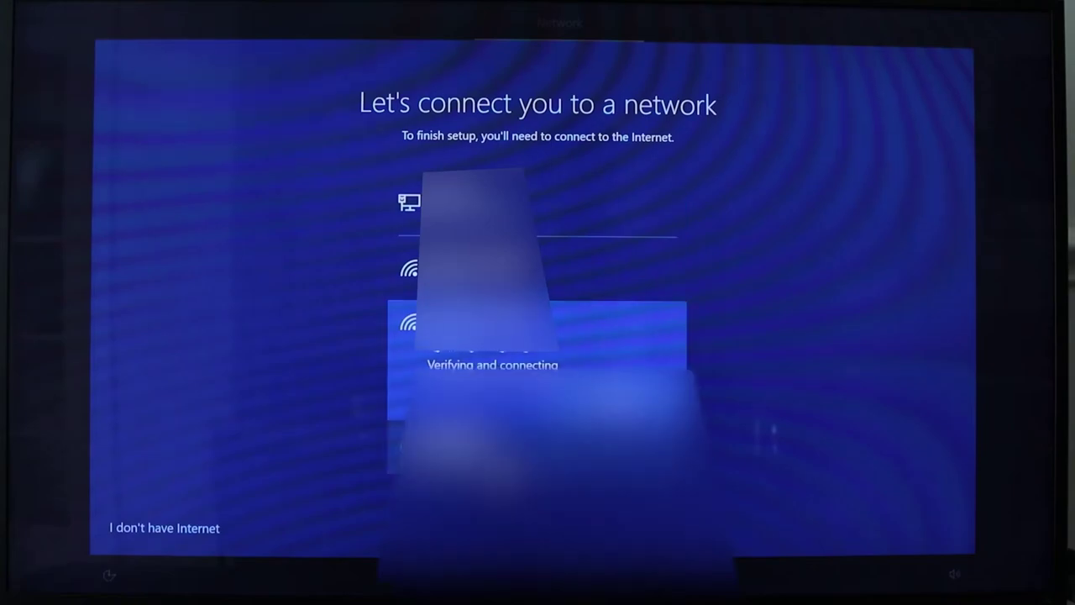